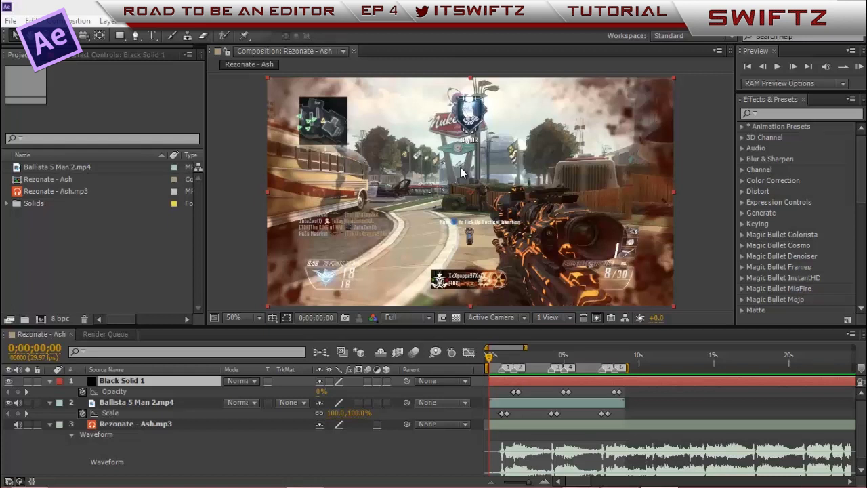
Step: Preview the Rezonate - Ash composition from its start
{"action": "left_click", "coordinate": [859, 68]}
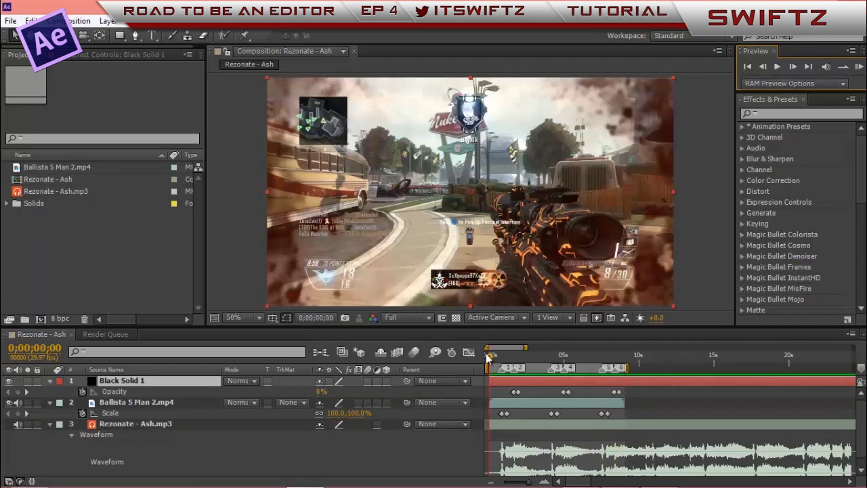
{"action": "left_click", "coordinate": [498, 368]}
{"action": "left_click_drag", "start_coordinate": [498, 368], "coordinate": [489, 408]}
Step: Create a new composition named "tutorial" with the HDV/HDTV 720 29.97 preset
{"action": "left_click", "coordinate": [45, 316]}
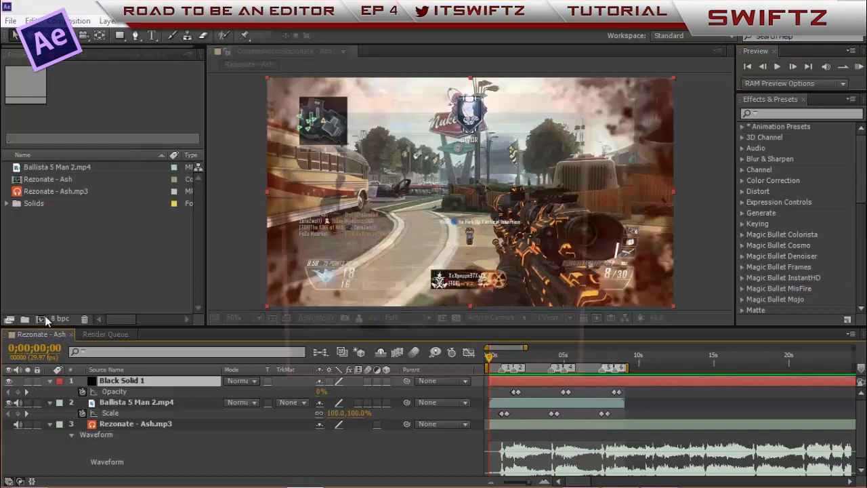
{"action": "type", "text": "tutor"}
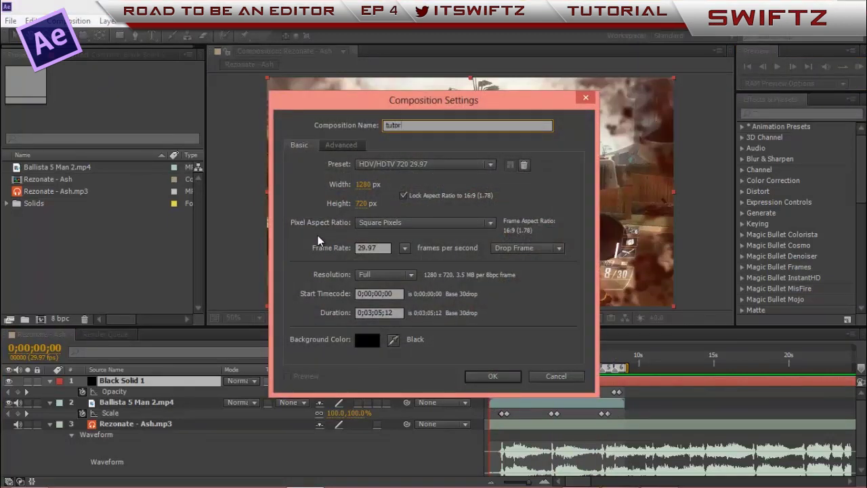
{"action": "type", "text": "ial"}
{"action": "key", "text": "Return"}
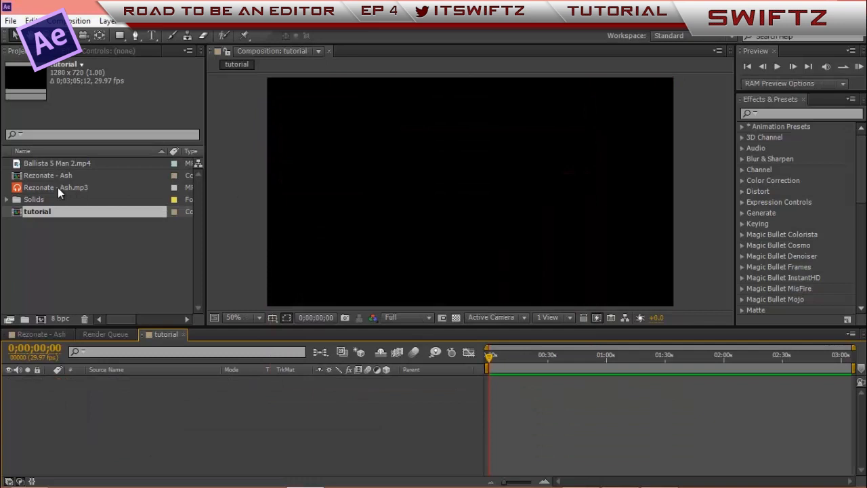
Step: Add Rezonate - Ash.mp3 to the tutorial timeline with Ballista 5 Man 2.mp4 above it, and reveal the audio layer's waveform
{"action": "left_click_drag", "start_coordinate": [58, 188], "coordinate": [137, 412]}
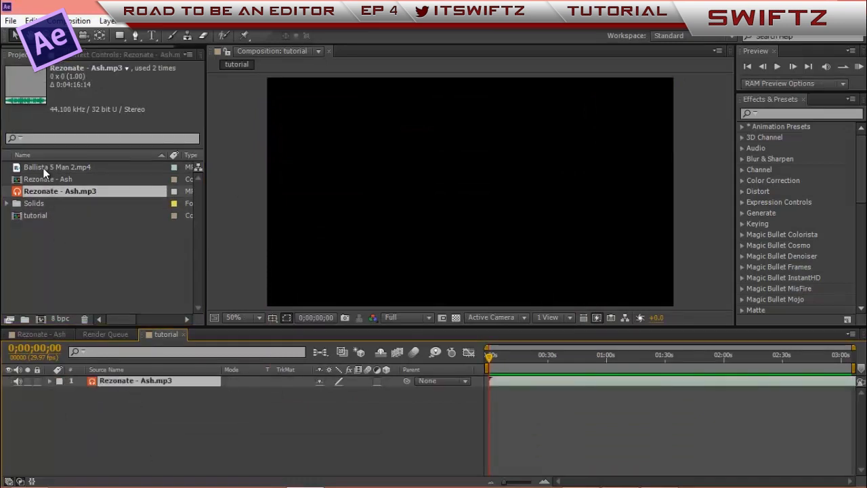
{"action": "left_click_drag", "start_coordinate": [43, 168], "coordinate": [104, 378]}
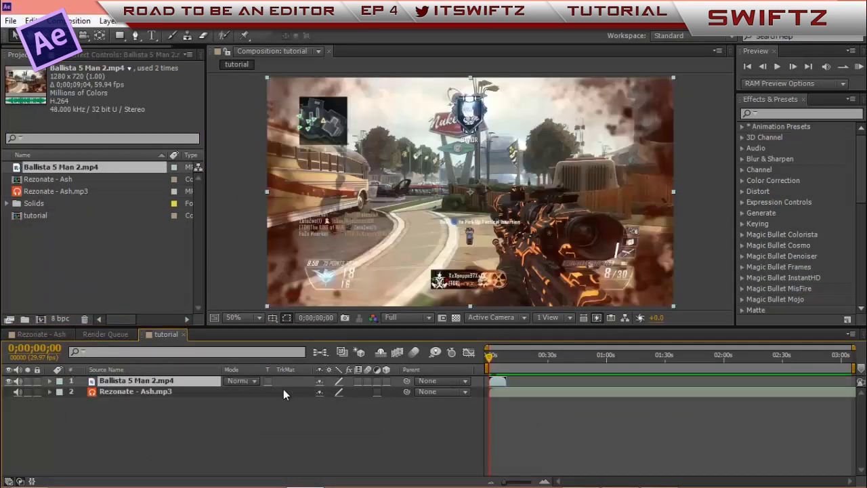
{"action": "left_click", "coordinate": [190, 392]}
{"action": "key", "text": "l"}
{"action": "key", "text": "l"}
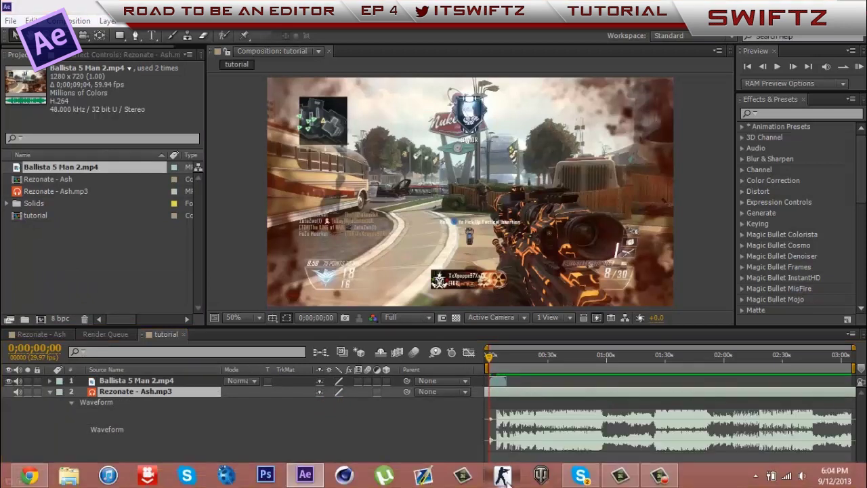
Step: Shift the Rezonate - Ash.mp3 layer earlier so its loud section begins near the start of the timeline
{"action": "right_click", "coordinate": [506, 481]}
{"action": "left_click", "coordinate": [527, 62]}
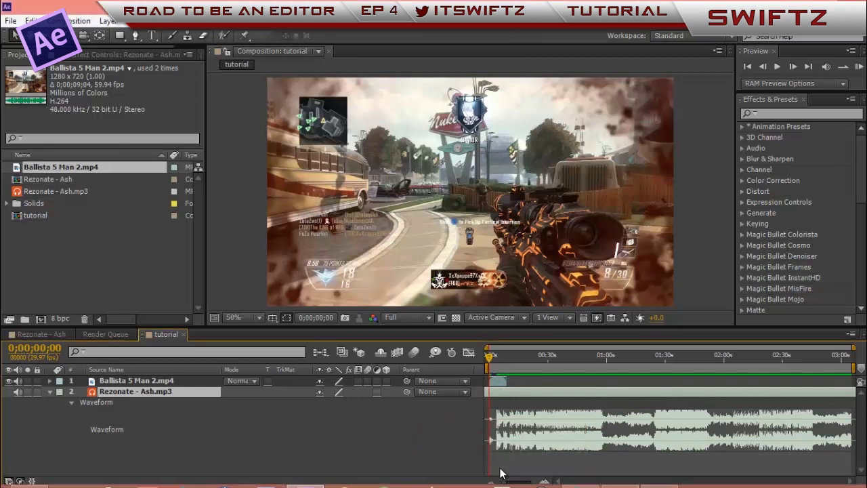
{"action": "left_click_drag", "start_coordinate": [506, 482], "coordinate": [523, 481]}
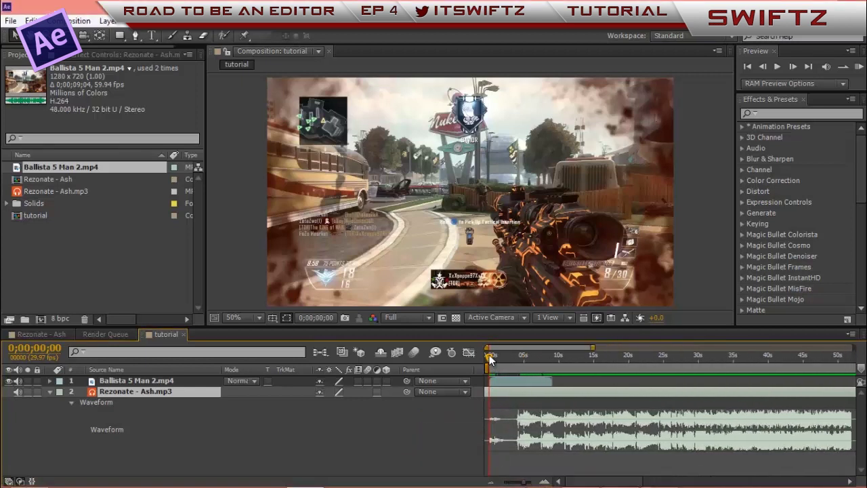
{"action": "left_click_drag", "start_coordinate": [489, 357], "coordinate": [541, 396]}
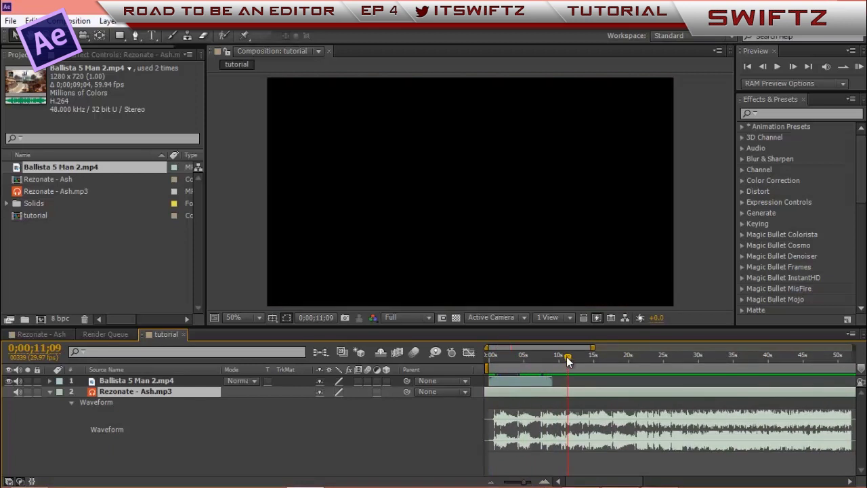
Step: Locate the first beat in the waveform and place numbered composition marker 1 at 0;00;00;24
{"action": "left_click_drag", "start_coordinate": [566, 356], "coordinate": [496, 379]}
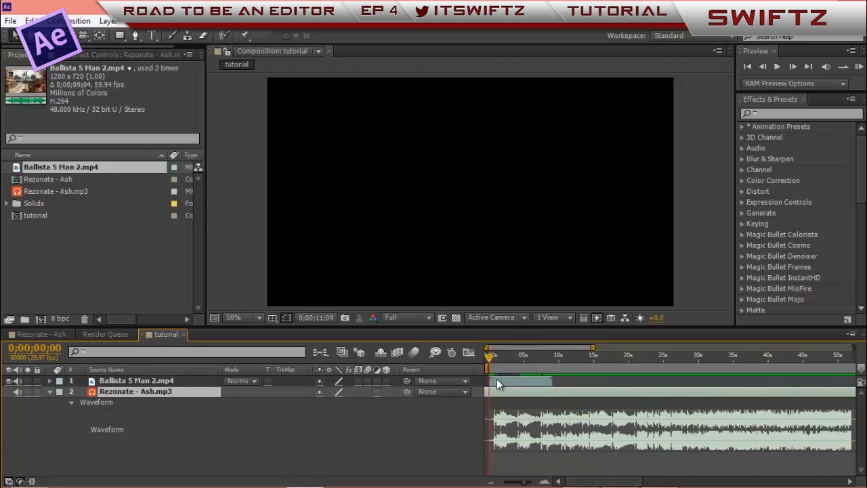
{"action": "key", "text": "space"}
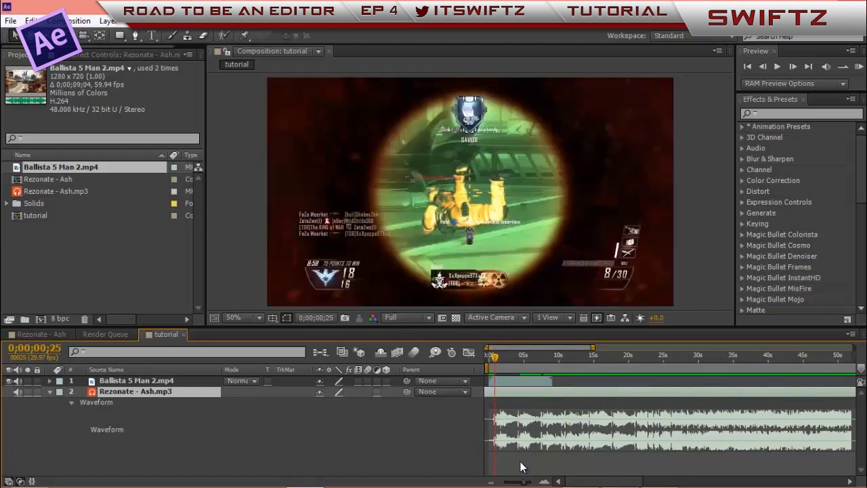
{"action": "left_click_drag", "start_coordinate": [524, 482], "coordinate": [530, 481]}
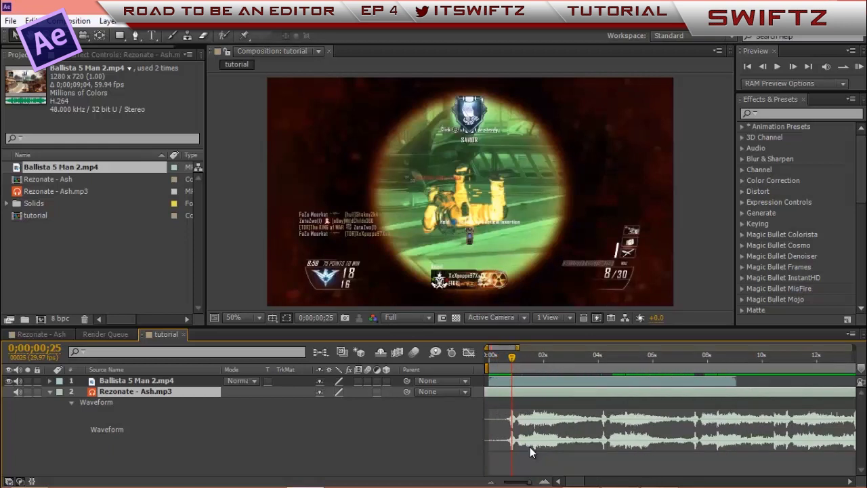
{"action": "left_click", "coordinate": [509, 357]}
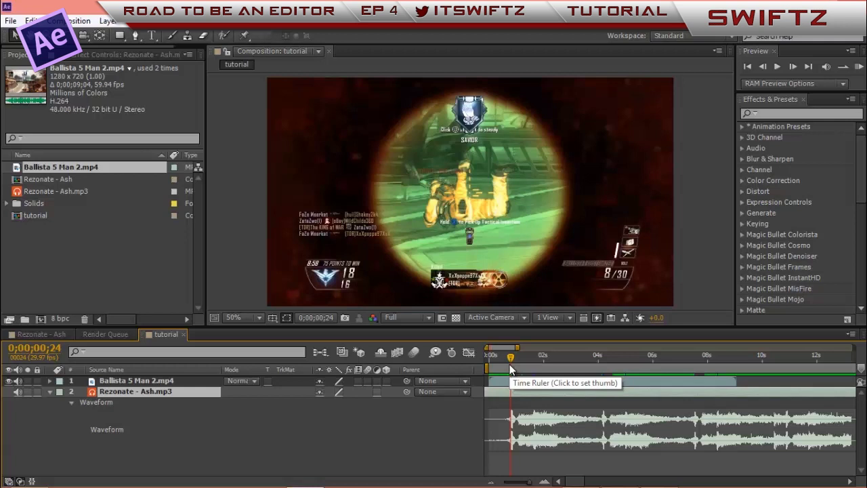
{"action": "key", "text": "shift+1"}
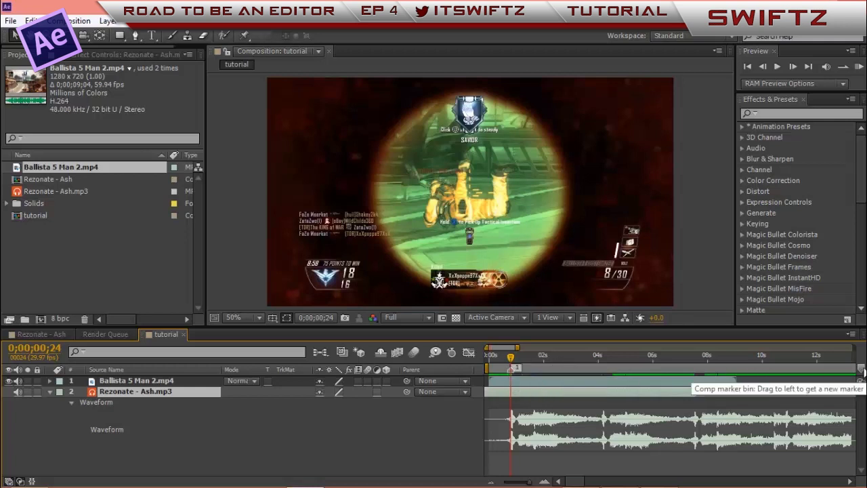
Step: Pull a second composition marker from the marker bin to about 2 seconds, and delete it again
{"action": "left_click_drag", "start_coordinate": [861, 367], "coordinate": [688, 368]}
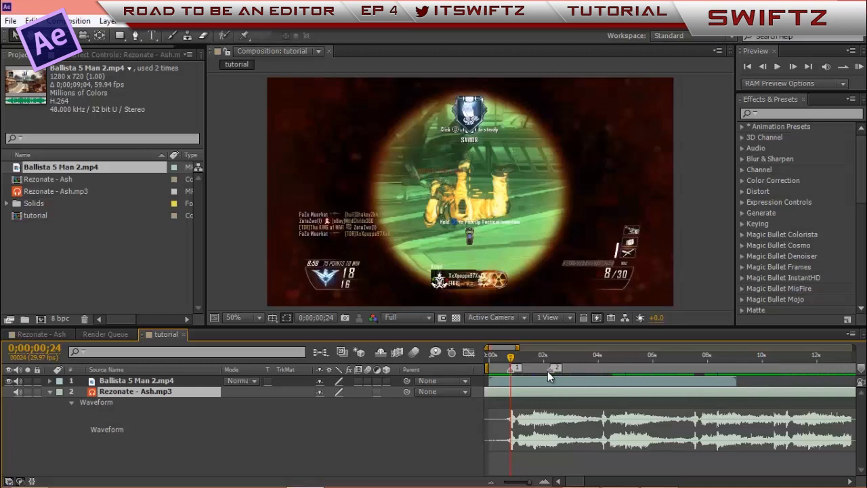
{"action": "right_click", "coordinate": [545, 371]}
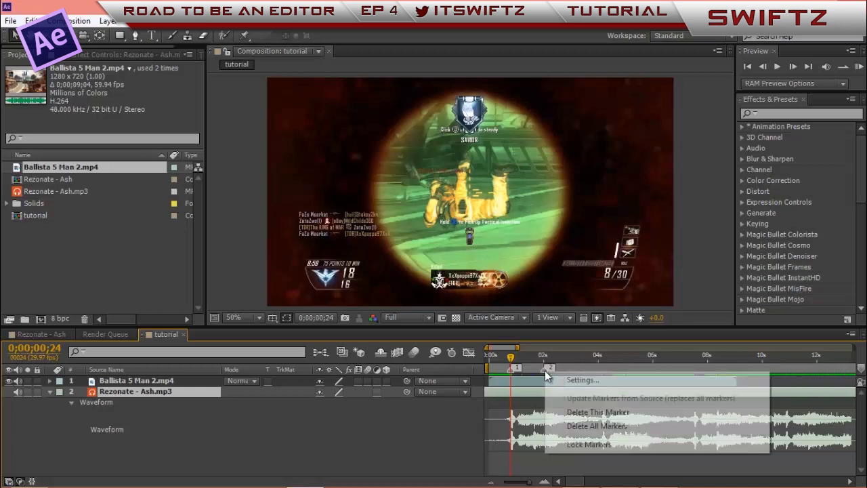
{"action": "left_click", "coordinate": [626, 409]}
Step: Add numbered composition markers 2 to 6 along the clip, with 3 at 0;00;04;04, 5 at 0;00;07;15 and 6 at 0;00;08;10
{"action": "left_click_drag", "start_coordinate": [512, 354], "coordinate": [532, 376]}
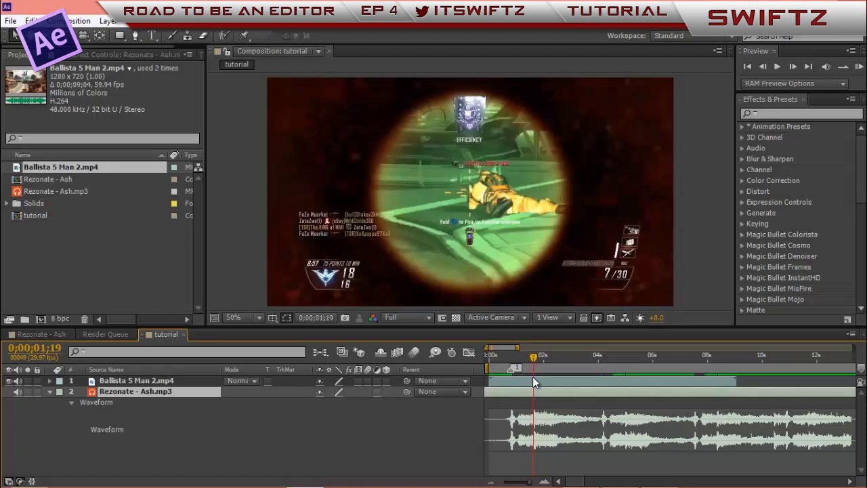
{"action": "mouse_move", "coordinate": [533, 356]}
{"action": "left_mouse_down"}
{"action": "mouse_move", "coordinate": [602, 397]}
{"action": "mouse_move", "coordinate": [615, 367]}
{"action": "mouse_move", "coordinate": [625, 381]}
{"action": "mouse_move", "coordinate": [622, 349]}
{"action": "mouse_move", "coordinate": [693, 407]}
{"action": "mouse_move", "coordinate": [716, 380]}
{"action": "left_mouse_up"}
{"action": "key", "text": "shift+3"}
{"action": "key", "text": "shift+5"}
{"action": "key", "text": "shift+6"}
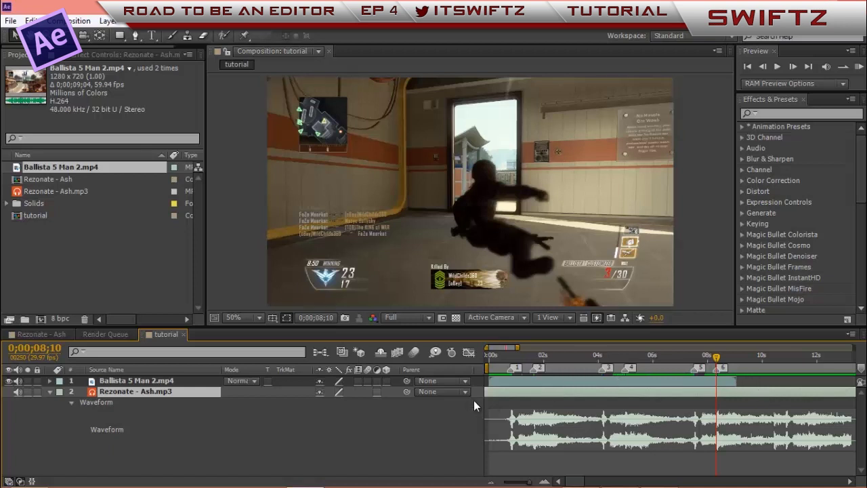
Step: Reveal the Ballista 5 Man 2.mp4 layer's Scale and start its animation with a 100% keyframe at 0;00;00;23, one frame before marker 1
{"action": "left_click", "coordinate": [627, 383]}
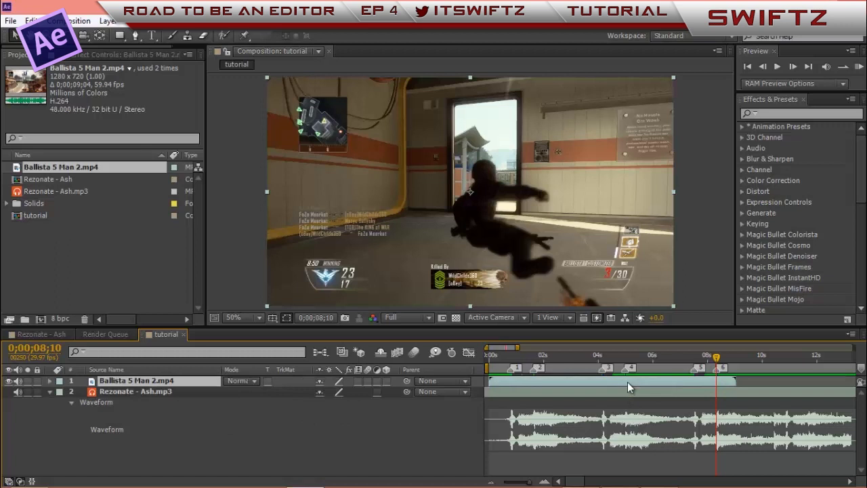
{"action": "key", "text": "s"}
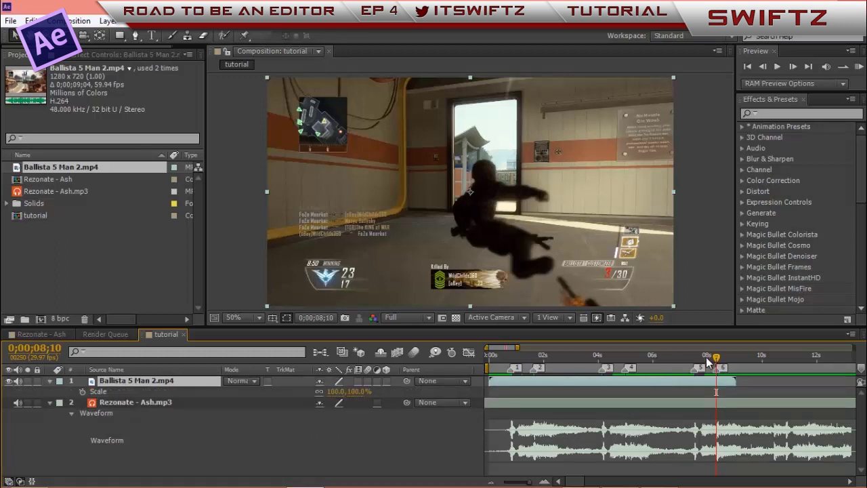
{"action": "key", "text": "5"}
{"action": "key", "text": "4"}
{"action": "key", "text": "3"}
{"action": "key", "text": "2"}
{"action": "key", "text": "1"}
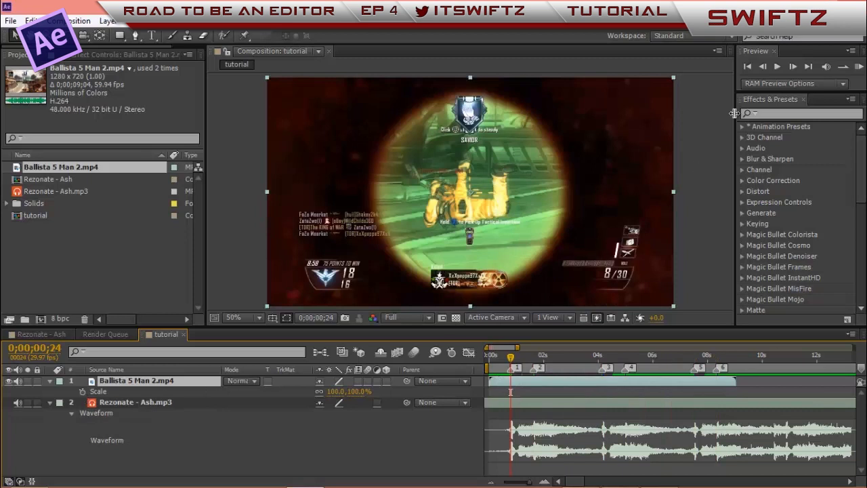
{"action": "left_click", "coordinate": [764, 66]}
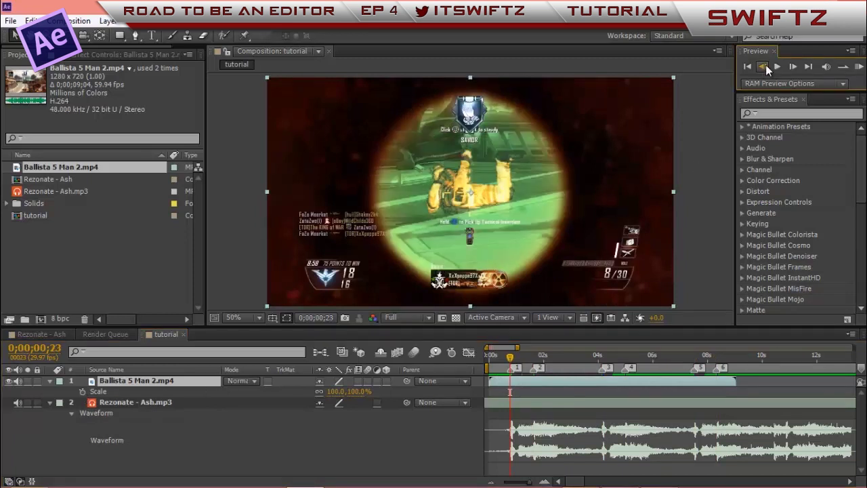
{"action": "left_click", "coordinate": [82, 392]}
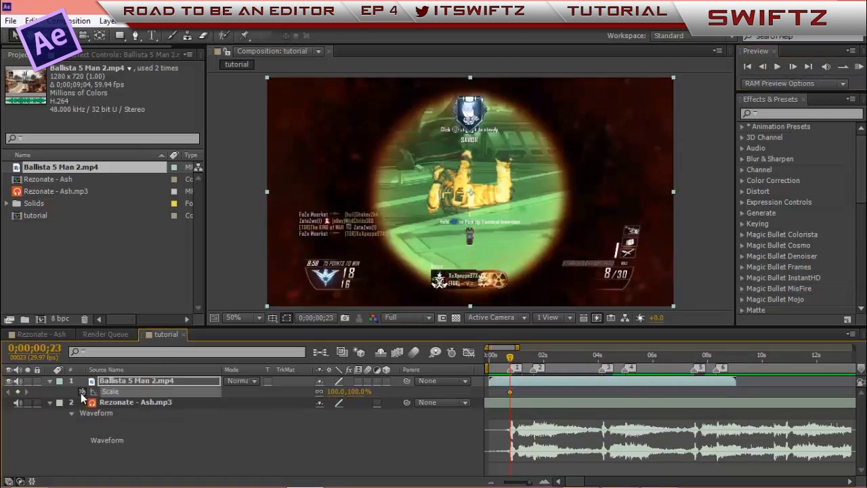
Step: Set the video layer's Scale to 110% one frame further on, at marker 1 (0;00;00;24)
{"action": "left_click", "coordinate": [795, 66]}
{"action": "left_click", "coordinate": [338, 391]}
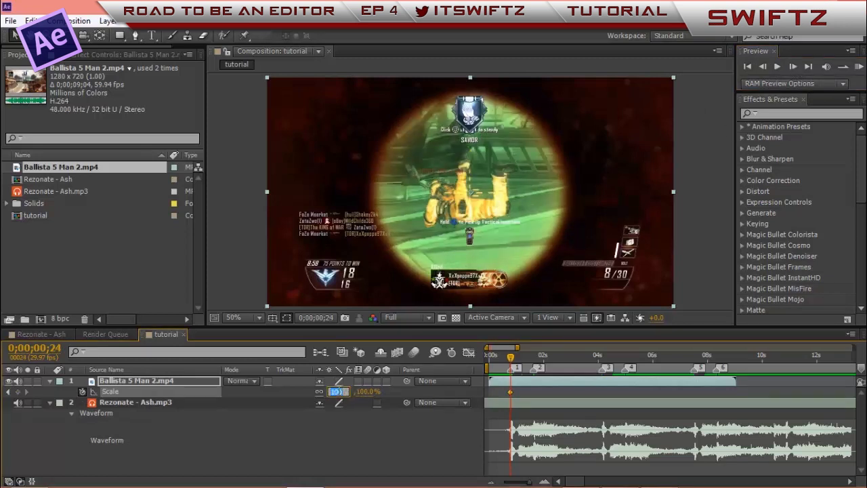
{"action": "type", "text": "10"}
{"action": "key", "text": "Return"}
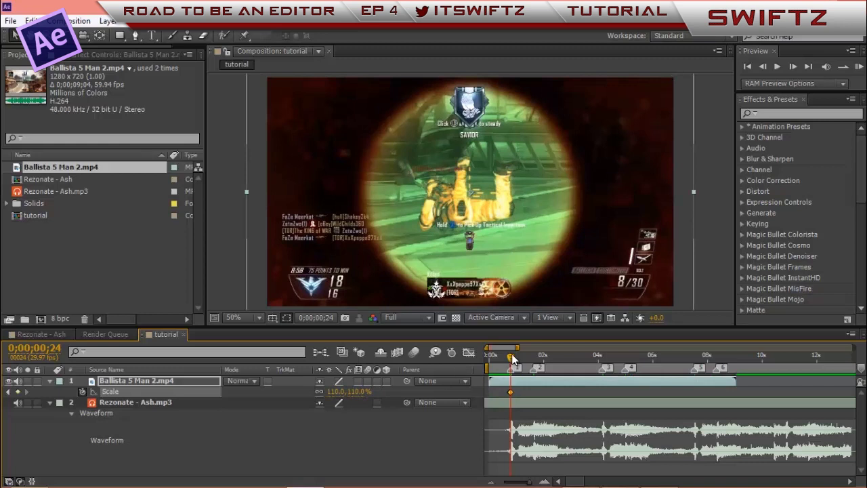
Step: Set the video layer's Scale back to 100% at 0;00;01;09, between markers 1 and 2
{"action": "left_click_drag", "start_coordinate": [513, 358], "coordinate": [526, 378]}
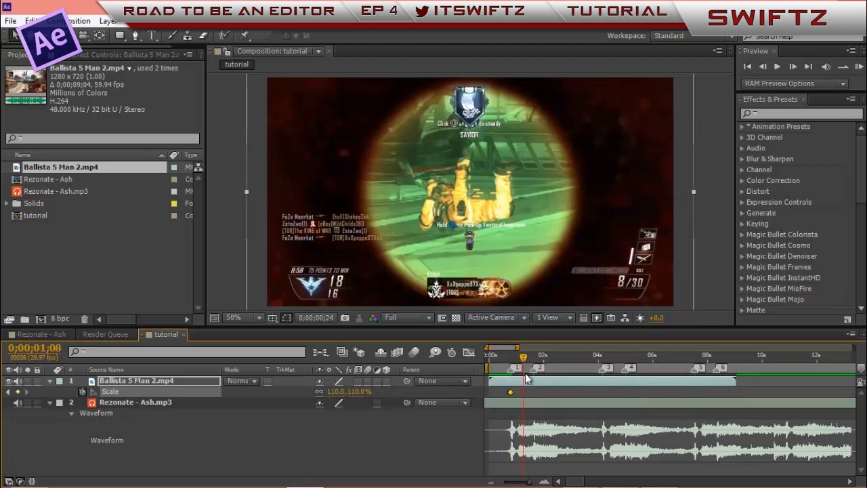
{"action": "left_click_drag", "start_coordinate": [527, 377], "coordinate": [528, 380]}
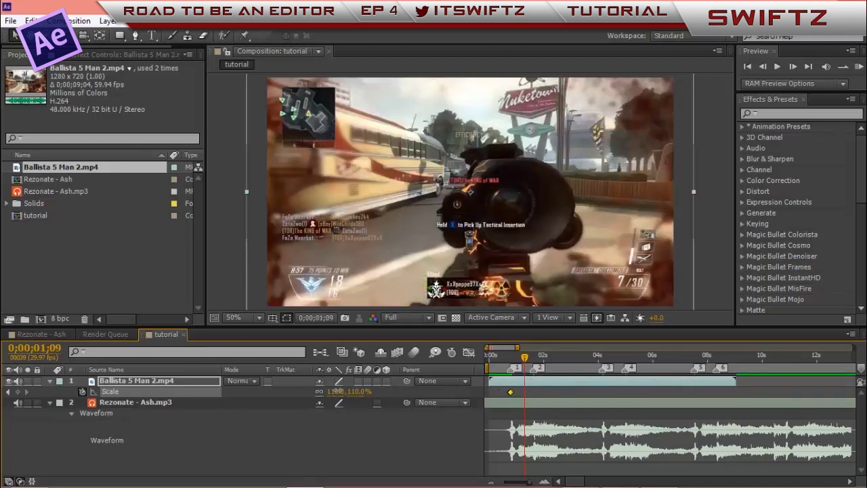
{"action": "left_click", "coordinate": [338, 390]}
{"action": "type", "text": "100"}
{"action": "key", "text": "Return"}
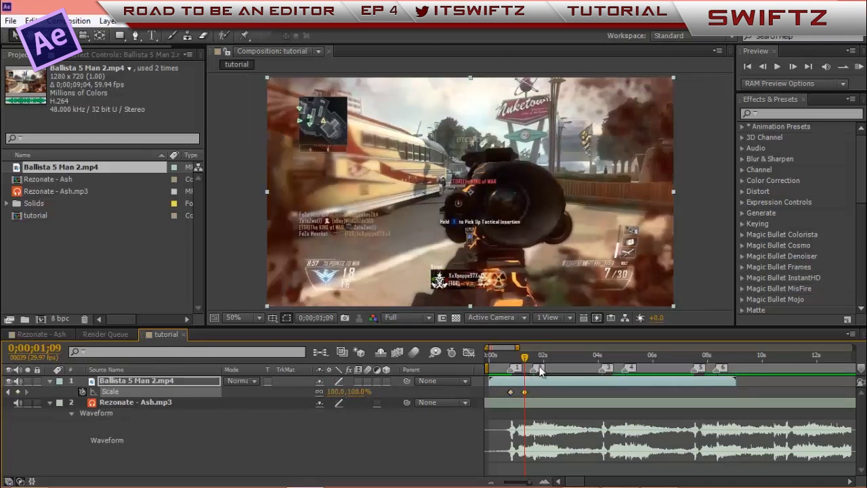
Step: Copy the three Scale keyframes to marker 3 at 0;00;04;04 and shift the copies one frame earlier so the 110% keyframe lands on the marker
{"action": "left_click_drag", "start_coordinate": [526, 359], "coordinate": [540, 371]}
{"action": "left_click_drag", "start_coordinate": [539, 371], "coordinate": [597, 381]}
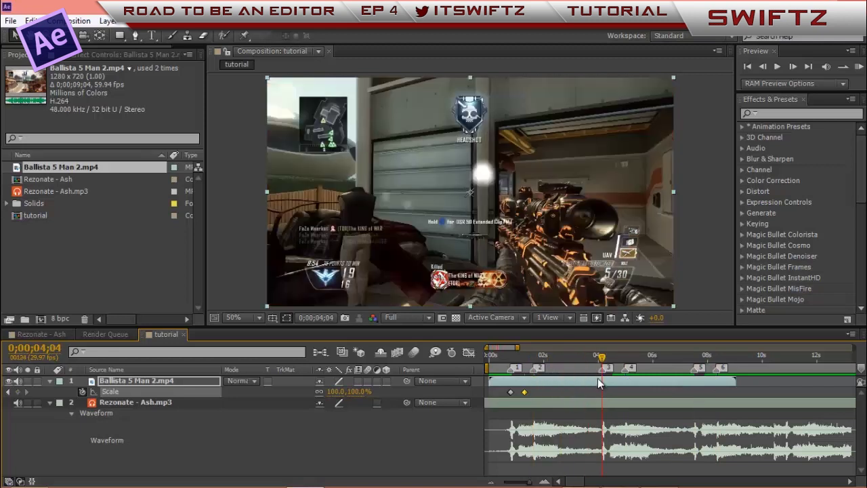
{"action": "left_click_drag", "start_coordinate": [541, 391], "coordinate": [496, 397]}
{"action": "left_click", "coordinate": [603, 379]}
{"action": "key", "text": "ctrl+v"}
{"action": "key", "text": "semicolon"}
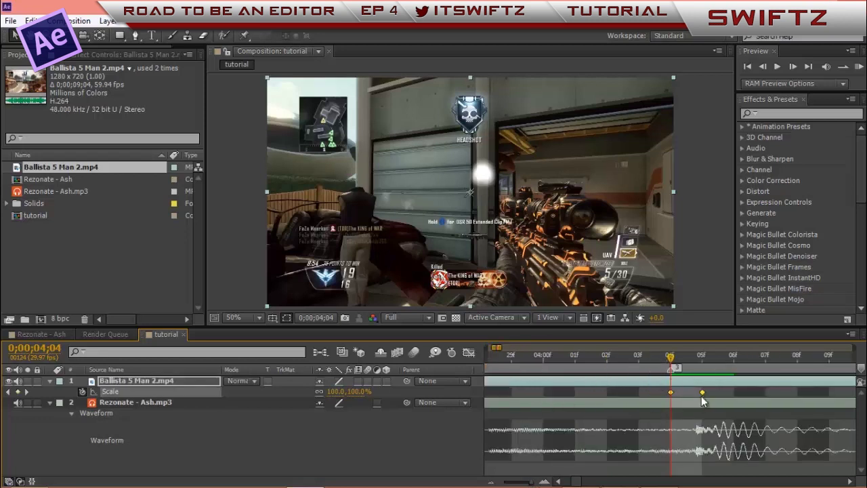
{"action": "left_click_drag", "start_coordinate": [702, 392], "coordinate": [674, 394]}
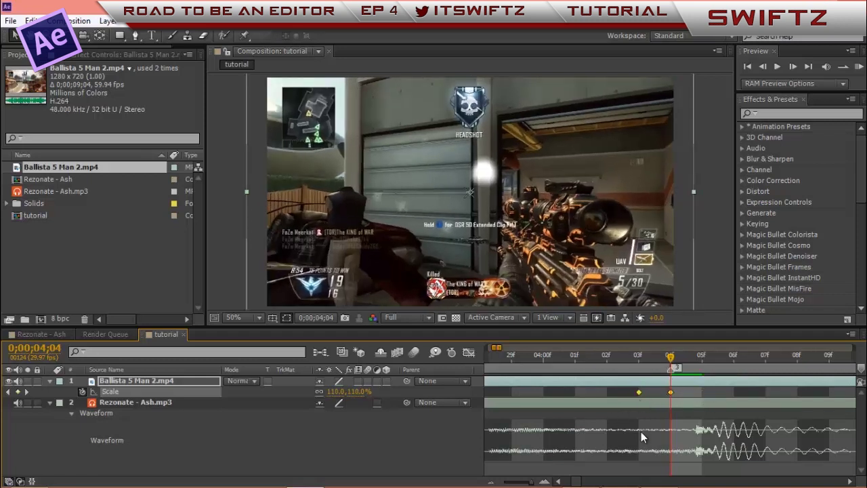
Step: Paste the Scale keyframes at marker 5 (0;00;07;15) and shift them one frame earlier so the 110% keyframe lands on the marker
{"action": "left_click_drag", "start_coordinate": [531, 482], "coordinate": [528, 482]}
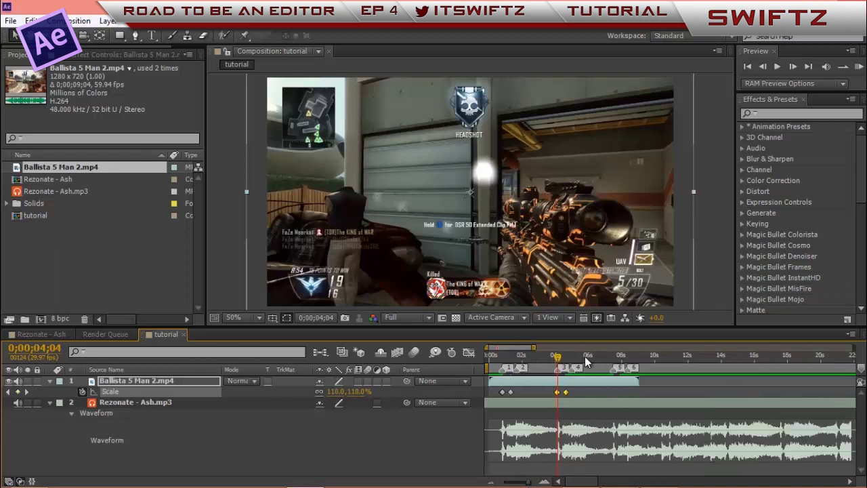
{"action": "left_click", "coordinate": [613, 355]}
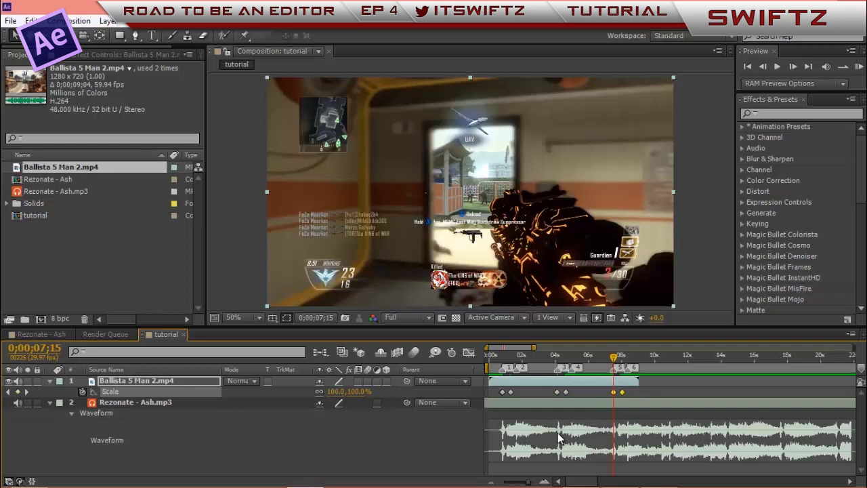
{"action": "left_click_drag", "start_coordinate": [528, 481], "coordinate": [531, 481]}
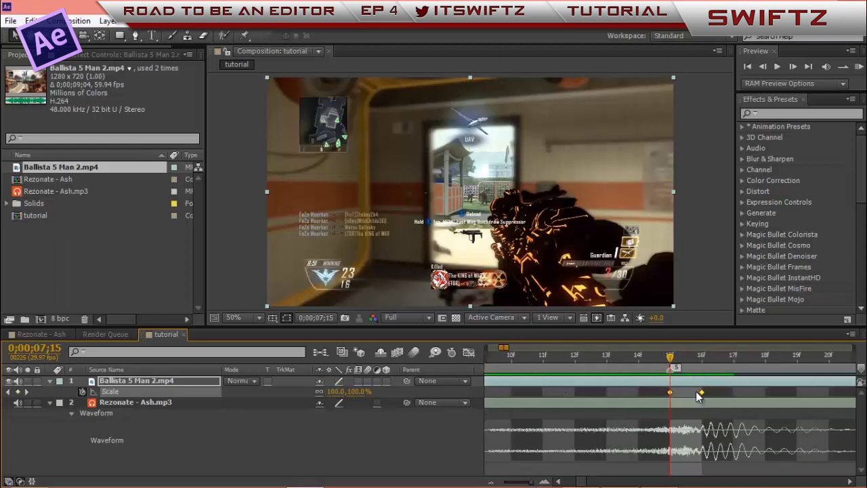
{"action": "left_click_drag", "start_coordinate": [700, 392], "coordinate": [675, 395]}
{"action": "left_click_drag", "start_coordinate": [532, 482], "coordinate": [527, 482]}
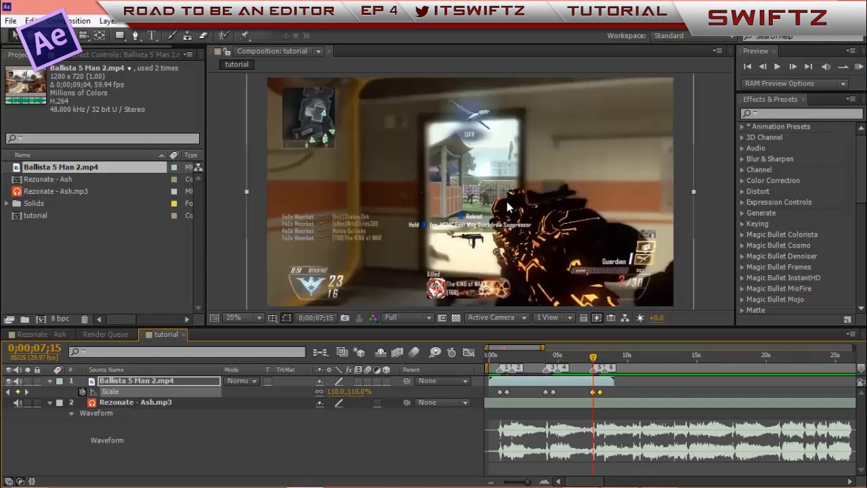
Step: RAM-preview the composition to check the Scale bumps against the music, ending with the keyframes deselected
{"action": "left_click", "coordinate": [858, 66]}
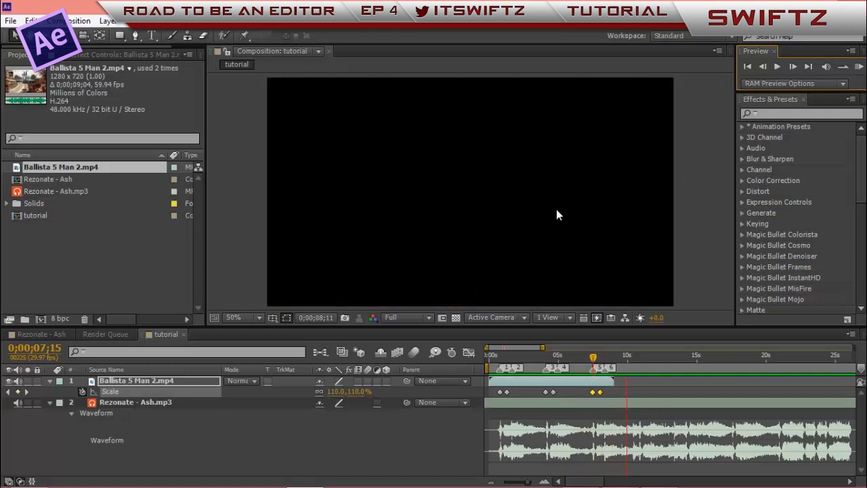
{"action": "key", "text": "space"}
{"action": "left_click", "coordinate": [216, 460]}
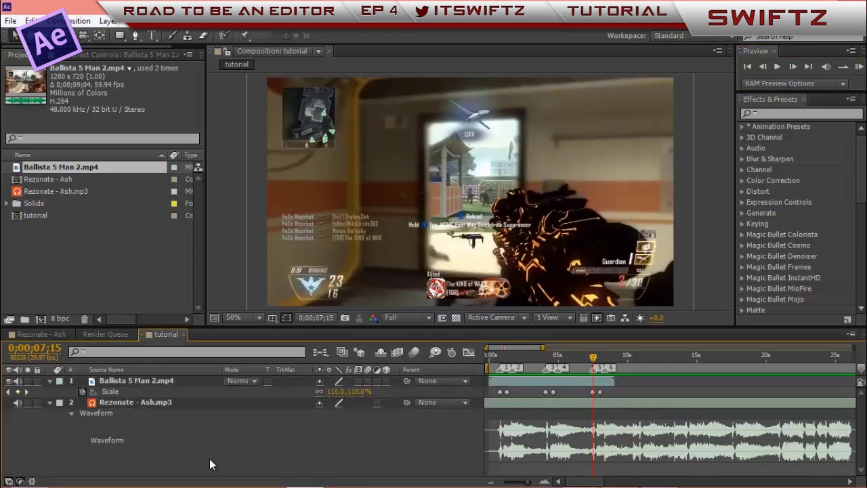
Step: Create a new black solid layer of 1280 × 720 px above the video layer
{"action": "right_click", "coordinate": [210, 464]}
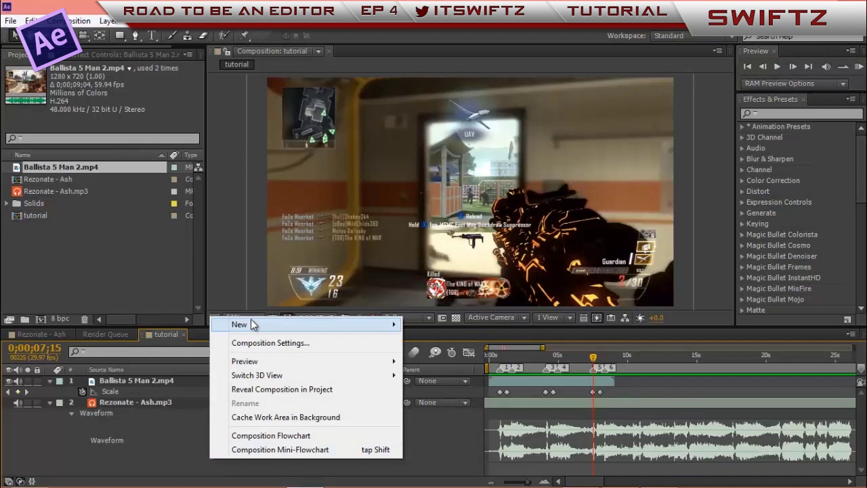
{"action": "mouse_move", "coordinate": [252, 322]}
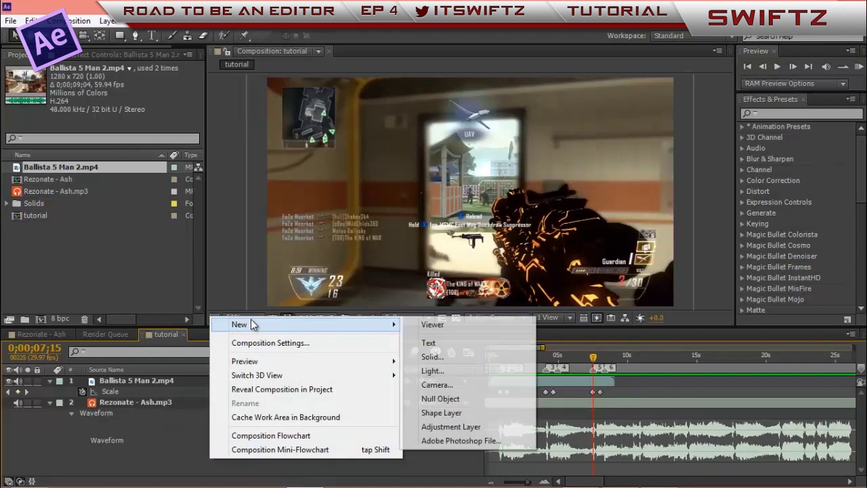
{"action": "left_click", "coordinate": [453, 356]}
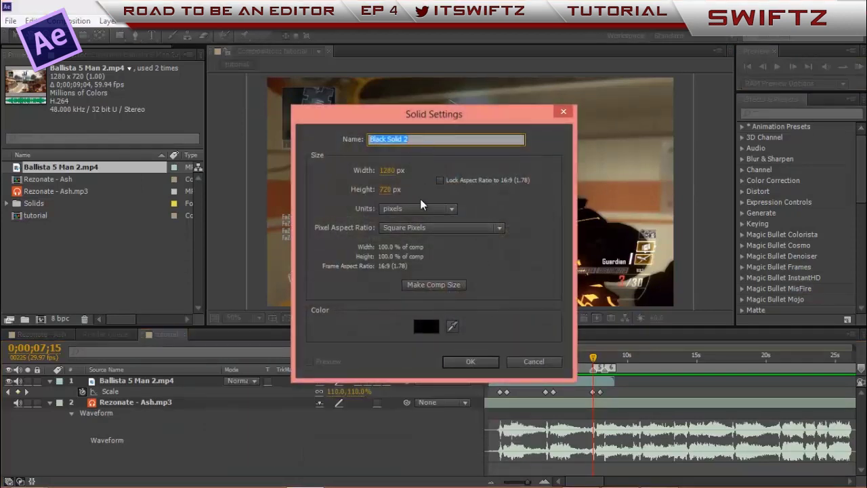
{"action": "left_click", "coordinate": [428, 328]}
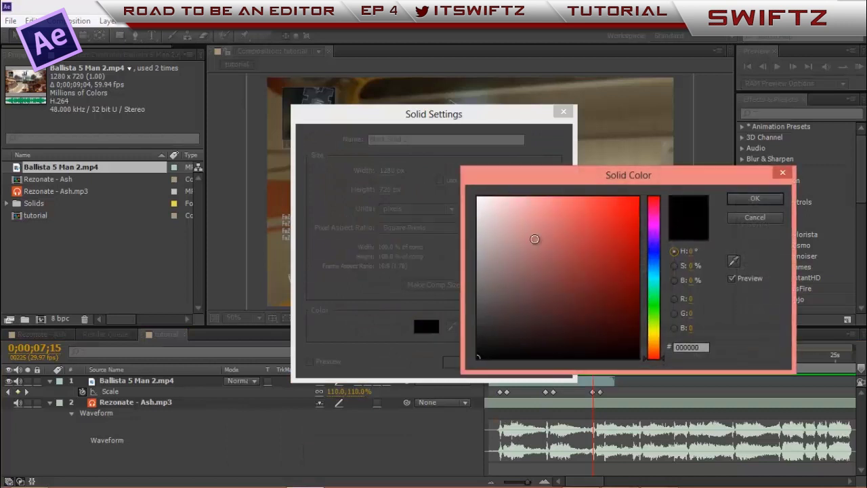
{"action": "left_click_drag", "start_coordinate": [534, 240], "coordinate": [569, 358]}
{"action": "left_click", "coordinate": [754, 198]}
{"action": "left_click", "coordinate": [479, 359]}
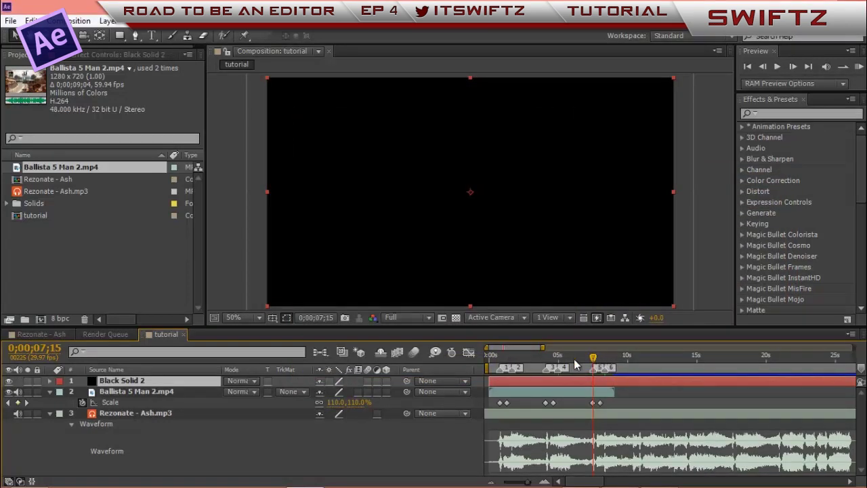
Step: Set a 0% Opacity keyframe on the black solid at 0;00;01;18, one frame before marker 2
{"action": "left_click", "coordinate": [512, 359]}
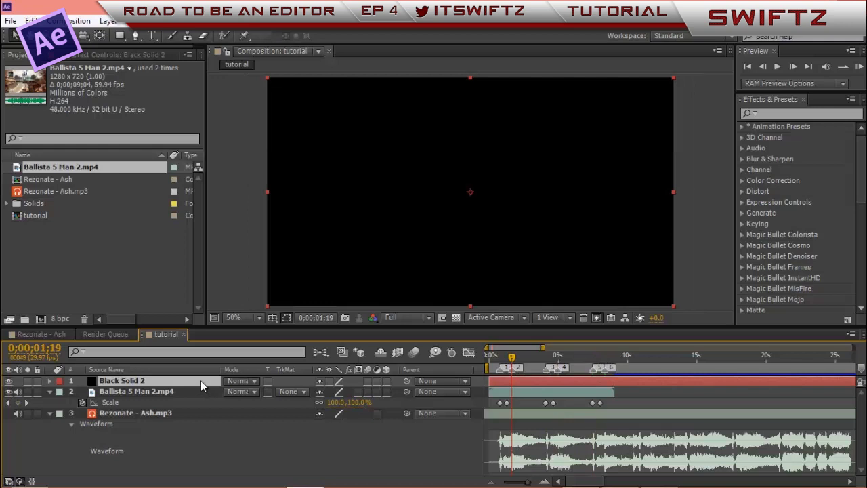
{"action": "key", "text": "t"}
{"action": "left_click", "coordinate": [763, 67]}
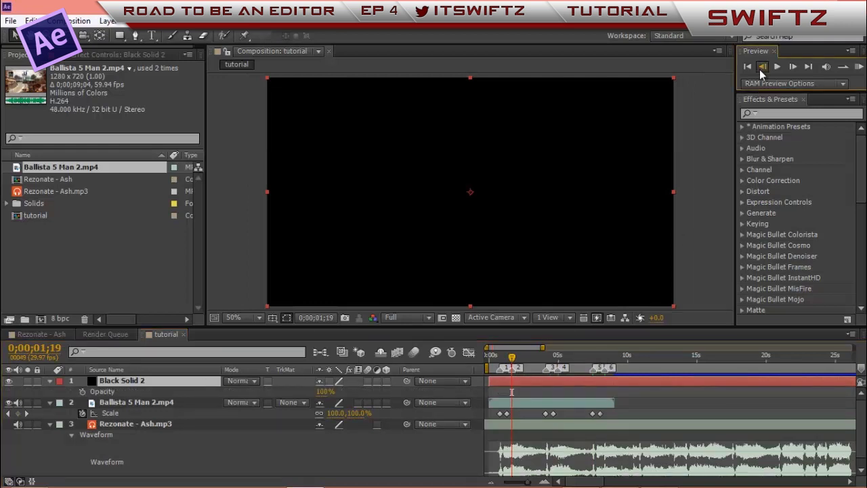
{"action": "left_click", "coordinate": [322, 392]}
{"action": "type", "text": "0"}
{"action": "key", "text": "Return"}
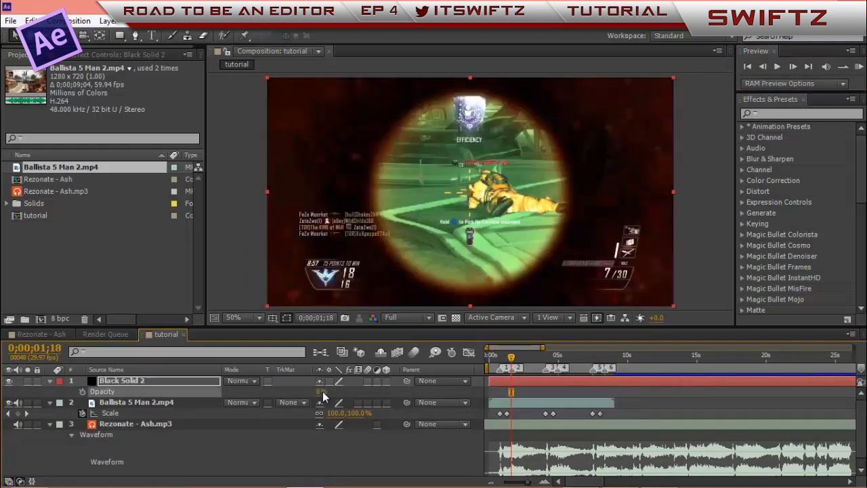
{"action": "left_click", "coordinate": [81, 392]}
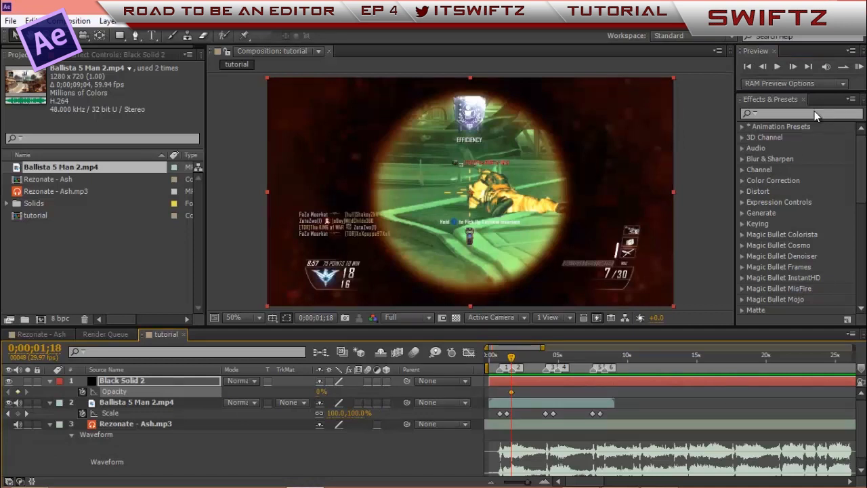
Step: Keyframe the black solid's Opacity at 100% on marker 2 (0;00;01;19) and back at 0% at 0;00;02;06
{"action": "left_click", "coordinate": [791, 69]}
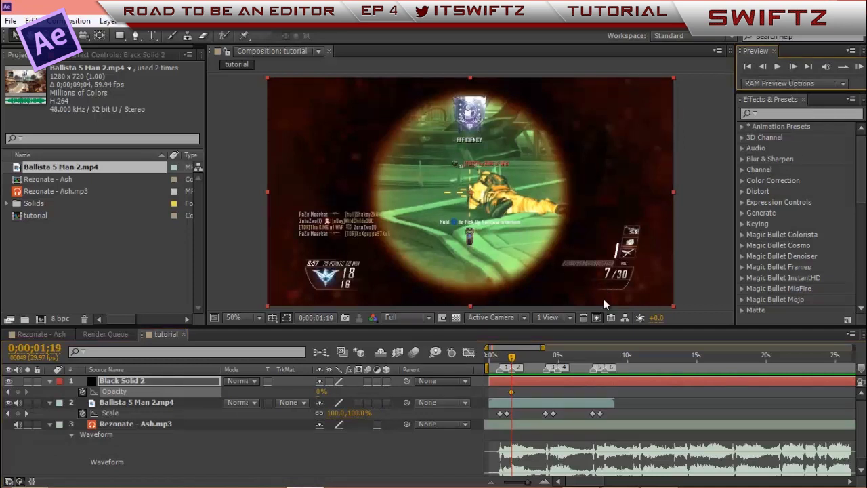
{"action": "left_click_drag", "start_coordinate": [318, 392], "coordinate": [429, 390]}
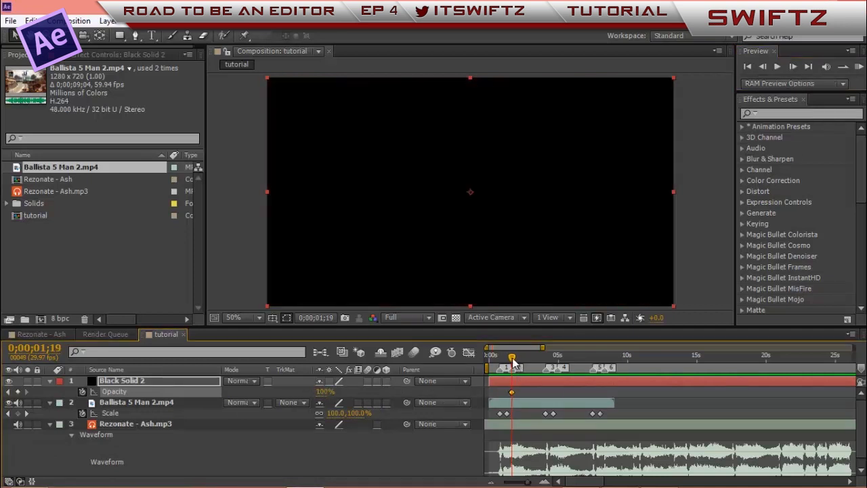
{"action": "left_click_drag", "start_coordinate": [512, 360], "coordinate": [521, 364]}
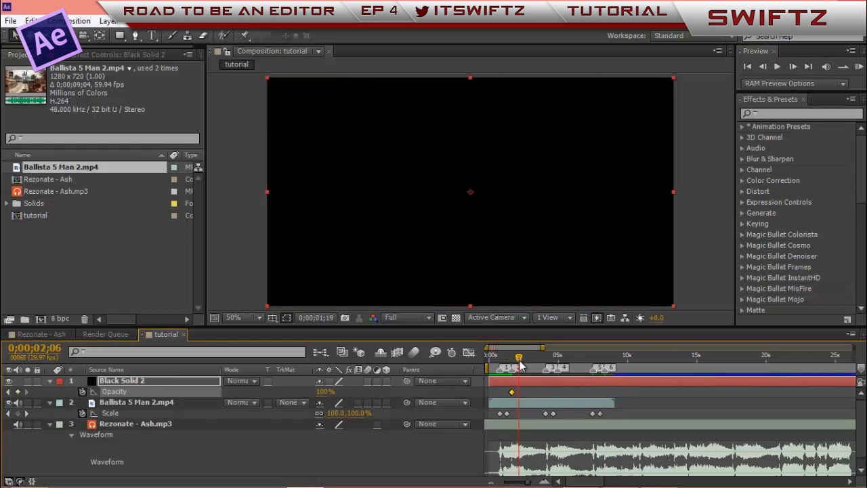
{"action": "left_click", "coordinate": [327, 392]}
{"action": "type", "text": "0"}
{"action": "key", "text": "Return"}
Step: Copy the three Opacity keyframes to marker 4 (0;00;04;29) and shift the copies one frame earlier so the 100% keyframe lands on the marker
{"action": "left_click_drag", "start_coordinate": [530, 392], "coordinate": [507, 408]}
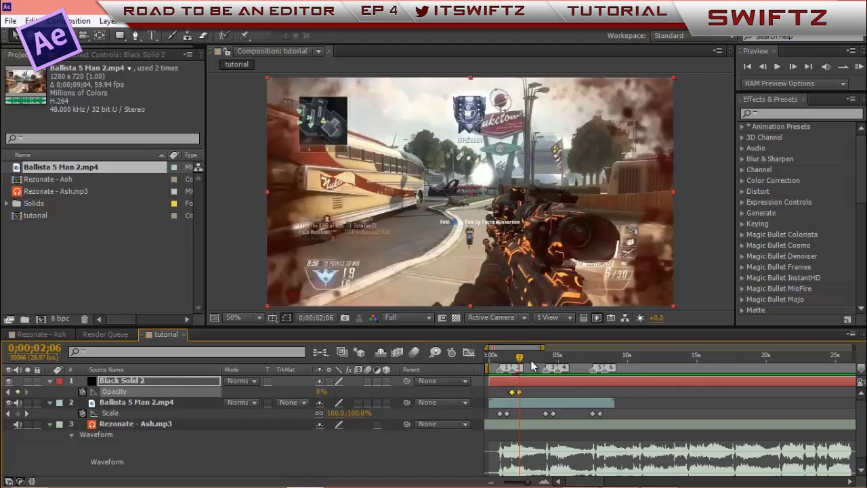
{"action": "left_click_drag", "start_coordinate": [554, 375], "coordinate": [557, 376]}
{"action": "left_click_drag", "start_coordinate": [527, 481], "coordinate": [531, 483]}
{"action": "key", "text": "ctrl+c"}
{"action": "key", "text": "ctrl+v"}
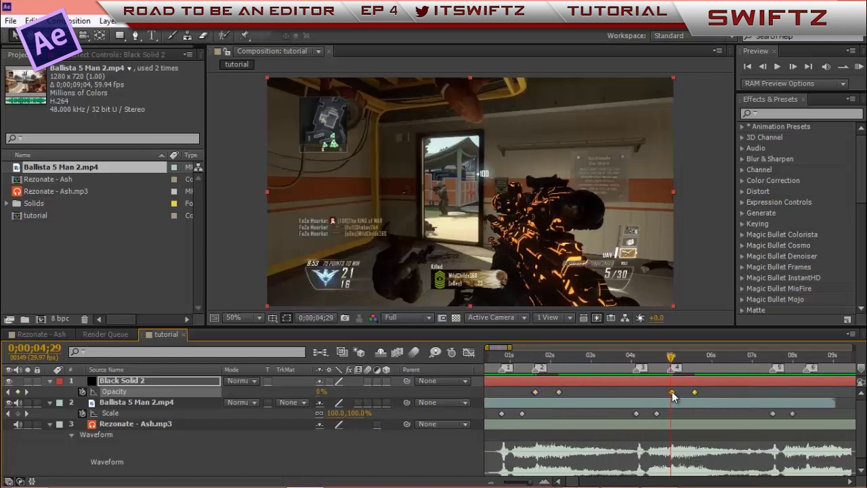
{"action": "left_click_drag", "start_coordinate": [670, 393], "coordinate": [669, 394]}
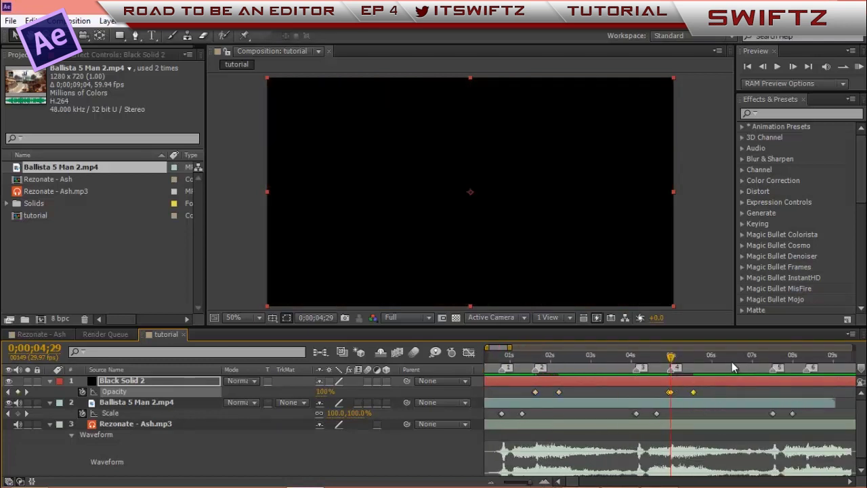
Step: Paste the Opacity keyframes at marker 6 (0;00;08;10) and shift them one frame earlier so the 100% keyframe lands on the marker
{"action": "left_click", "coordinate": [806, 369]}
{"action": "key", "text": "ctrl+v"}
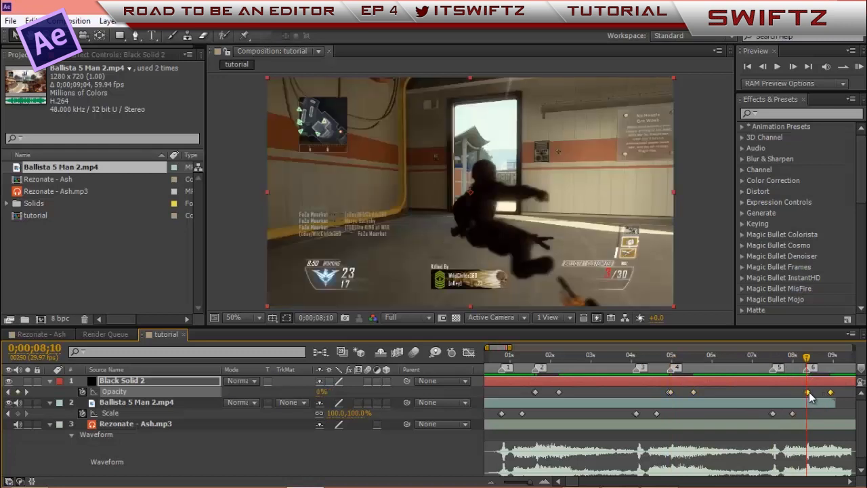
{"action": "left_click_drag", "start_coordinate": [808, 393], "coordinate": [807, 392]}
Step: RAM-preview the composition to check the black flashes and Scale bumps against the music
{"action": "left_click_drag", "start_coordinate": [532, 482], "coordinate": [516, 482]}
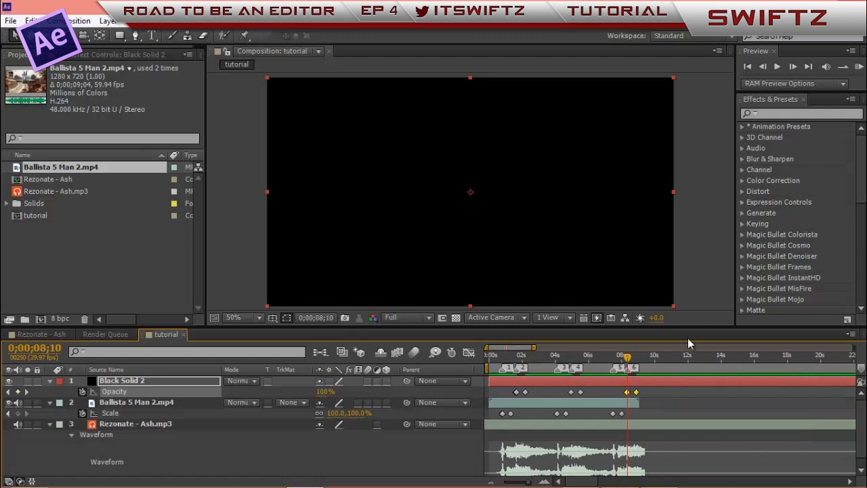
{"action": "left_click", "coordinate": [858, 69]}
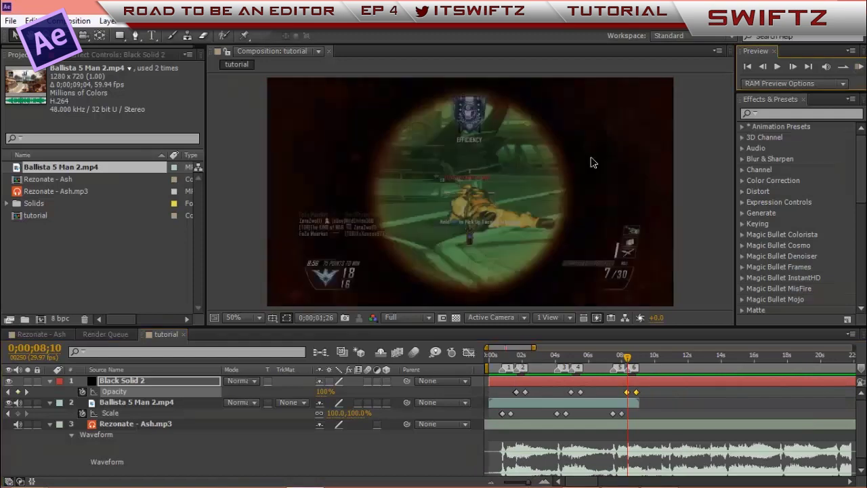